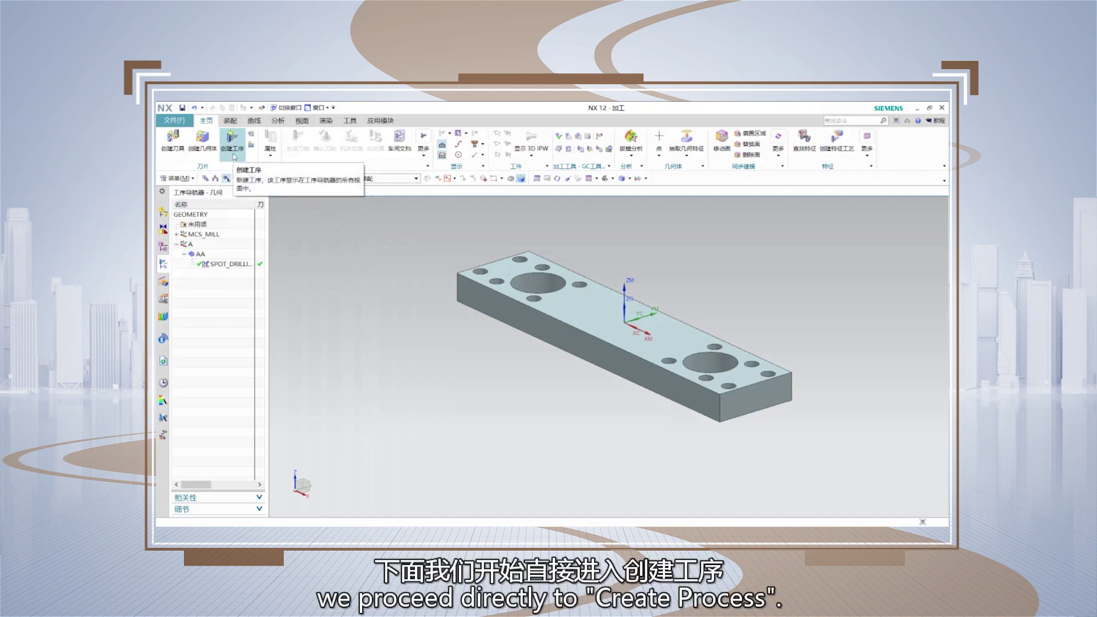
Create a standard Drilling operation that uses the Z6.5 drill as its tool.
click(233, 153)
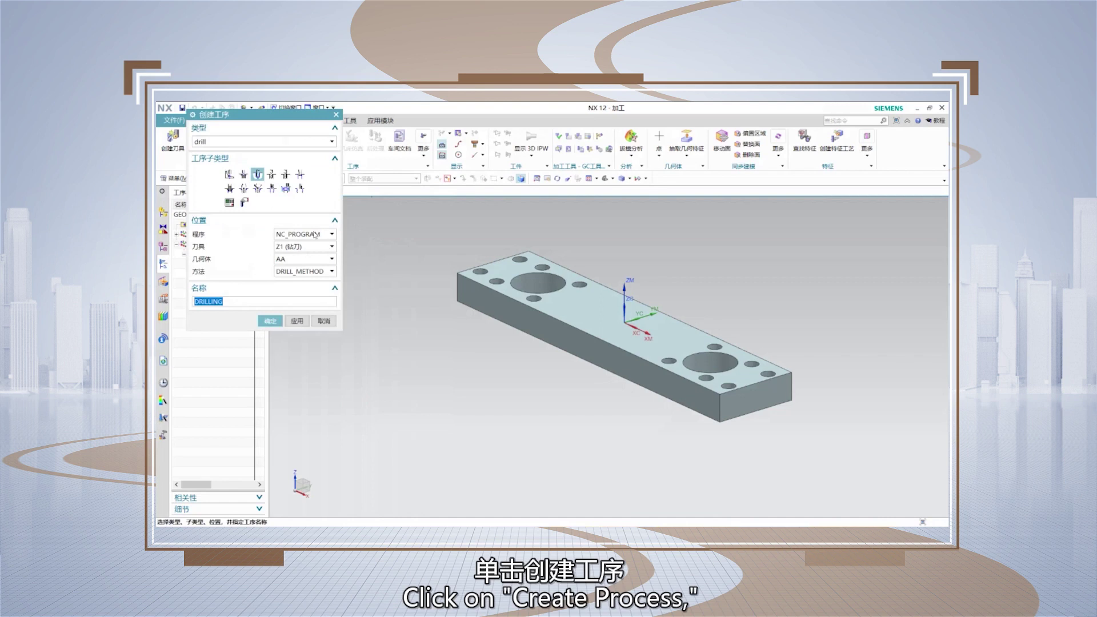
click(258, 174)
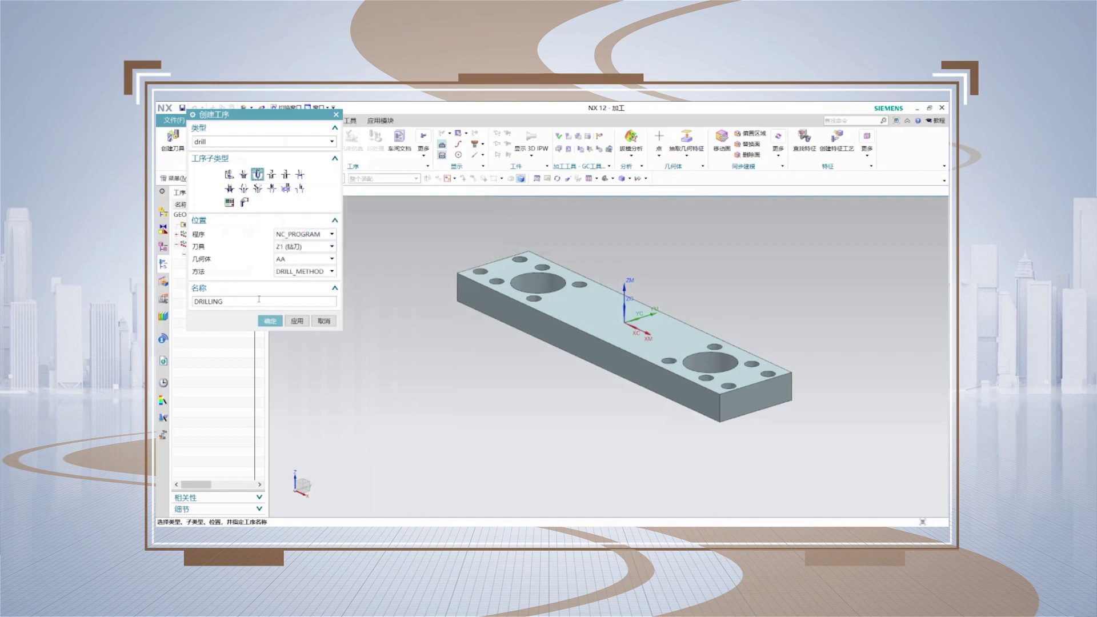
click(328, 248)
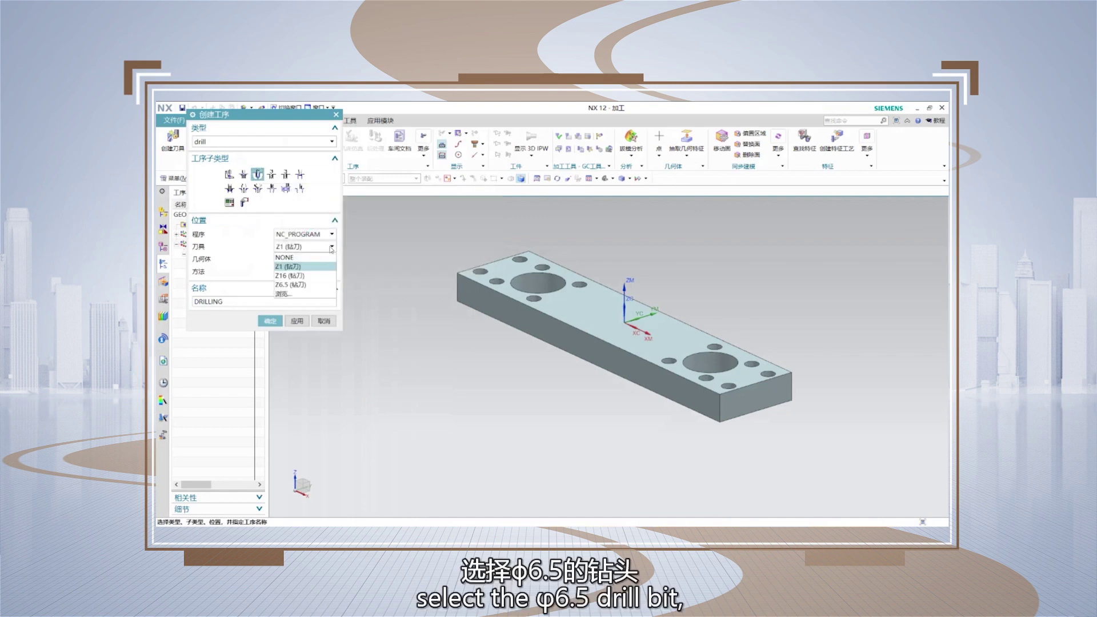
click(305, 285)
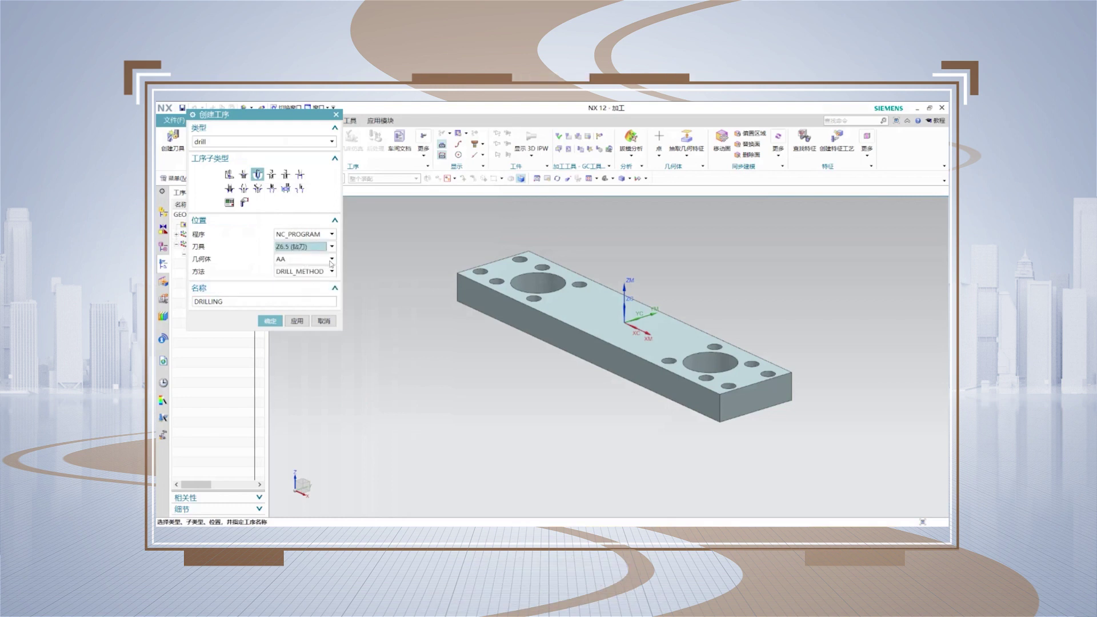
click(268, 322)
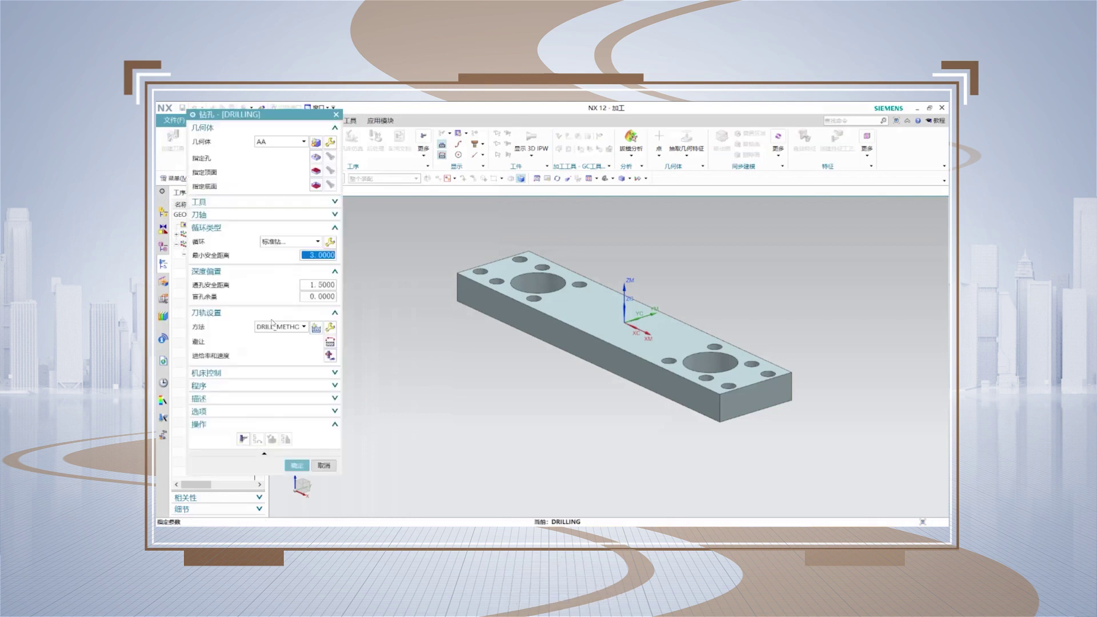
Pick the plate's upper face through QuickPick as the drilling top face.
click(316, 171)
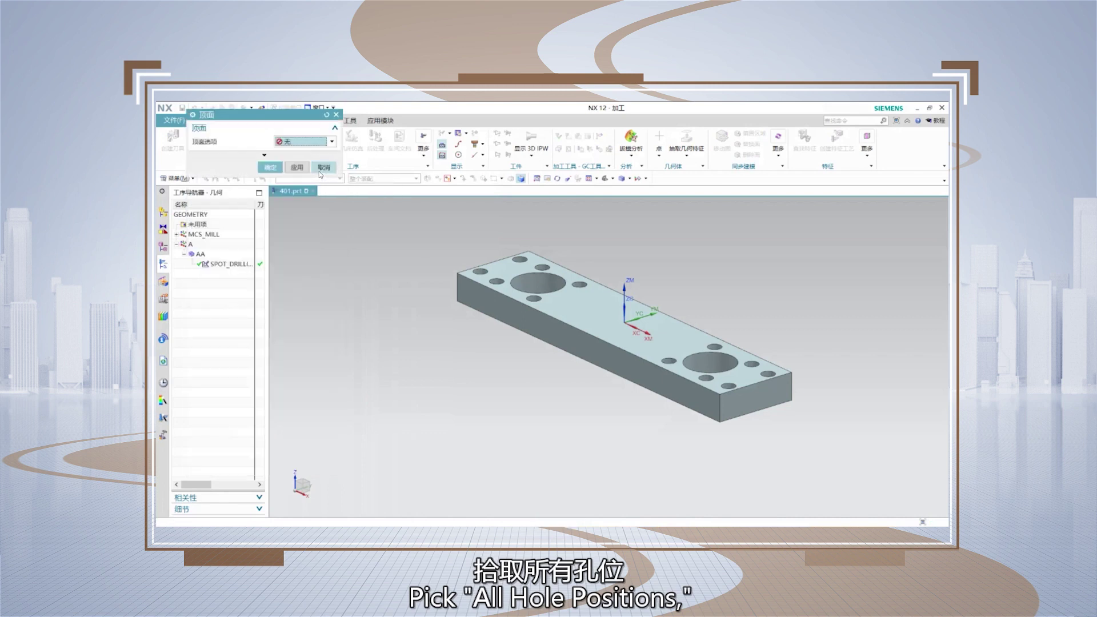
click(332, 143)
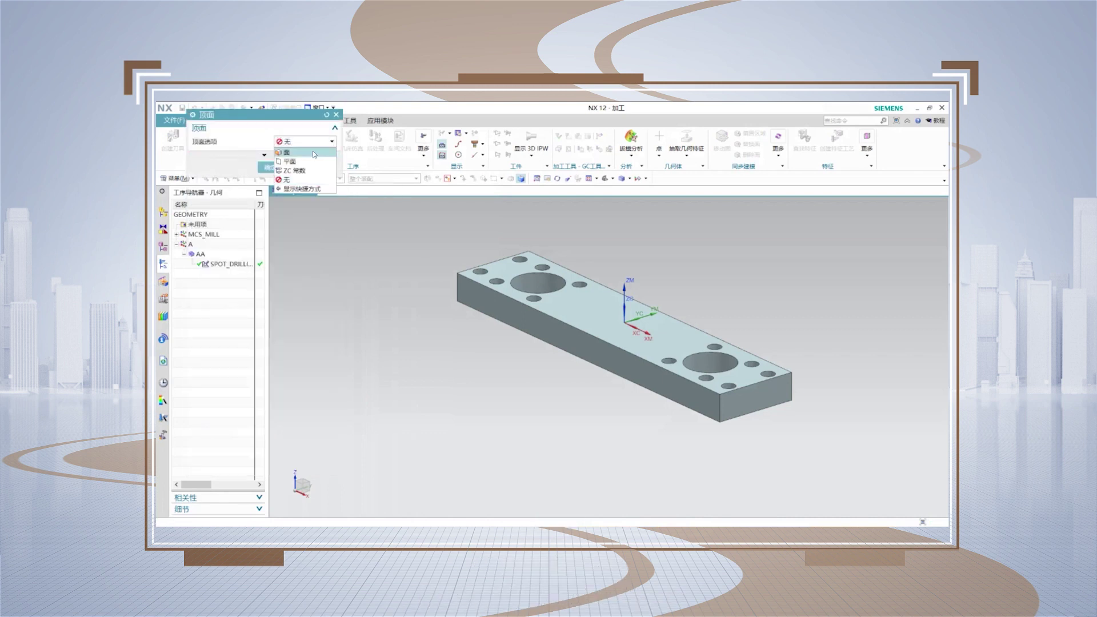
click(310, 153)
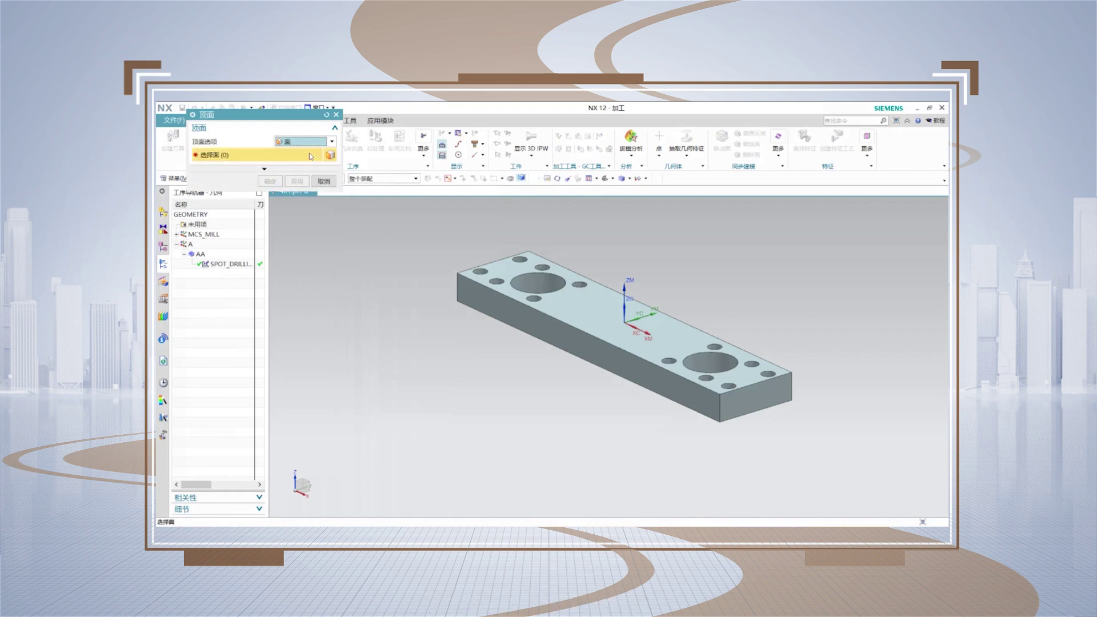
click(570, 308)
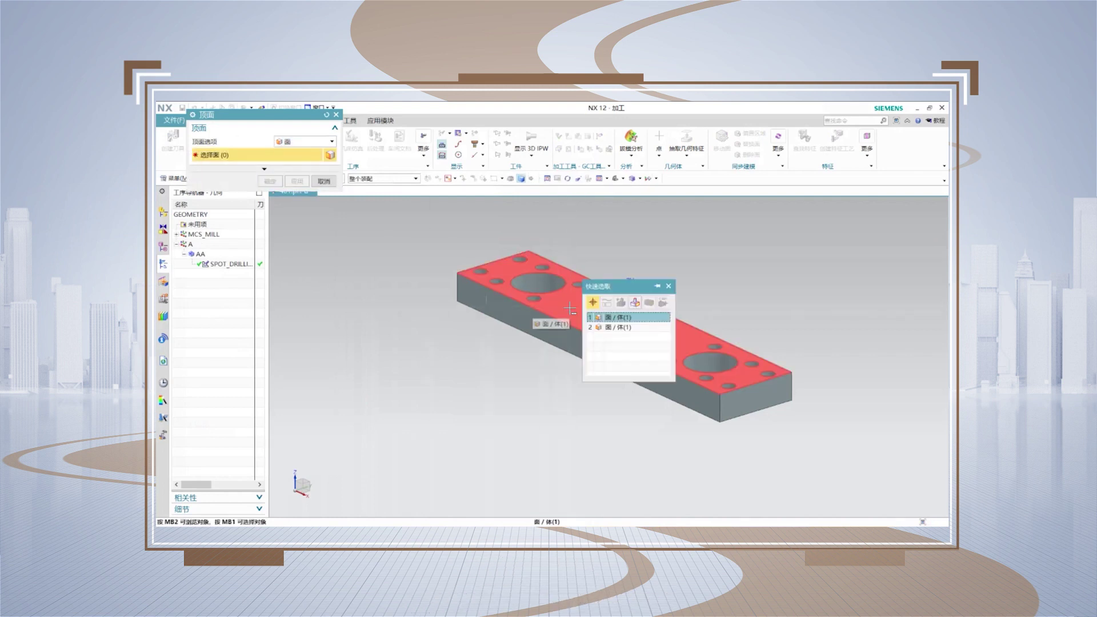
click(621, 319)
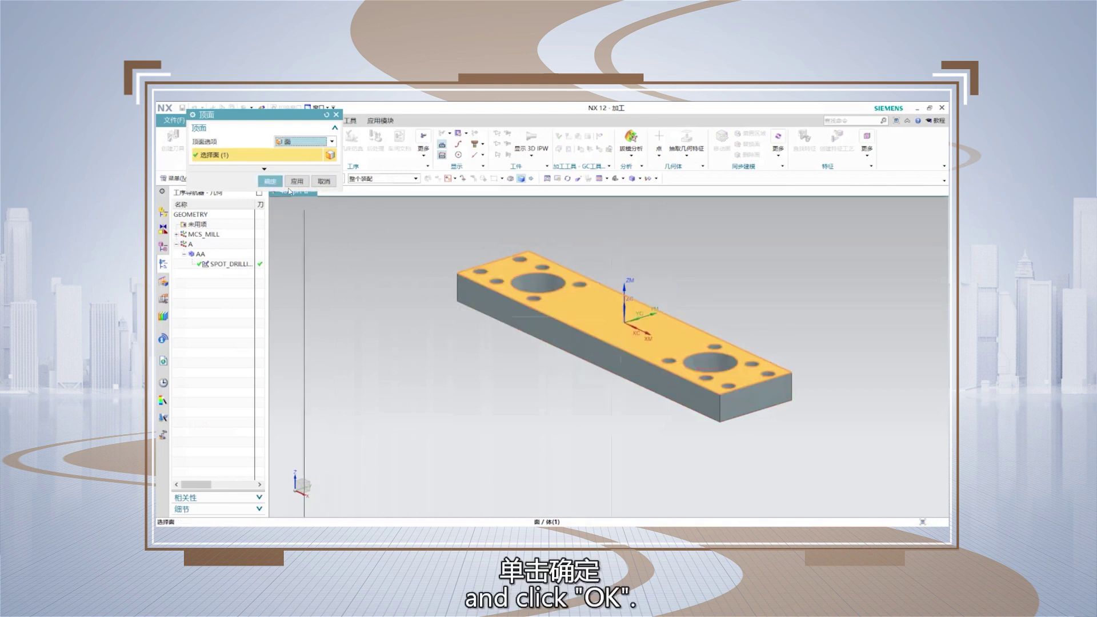
click(272, 182)
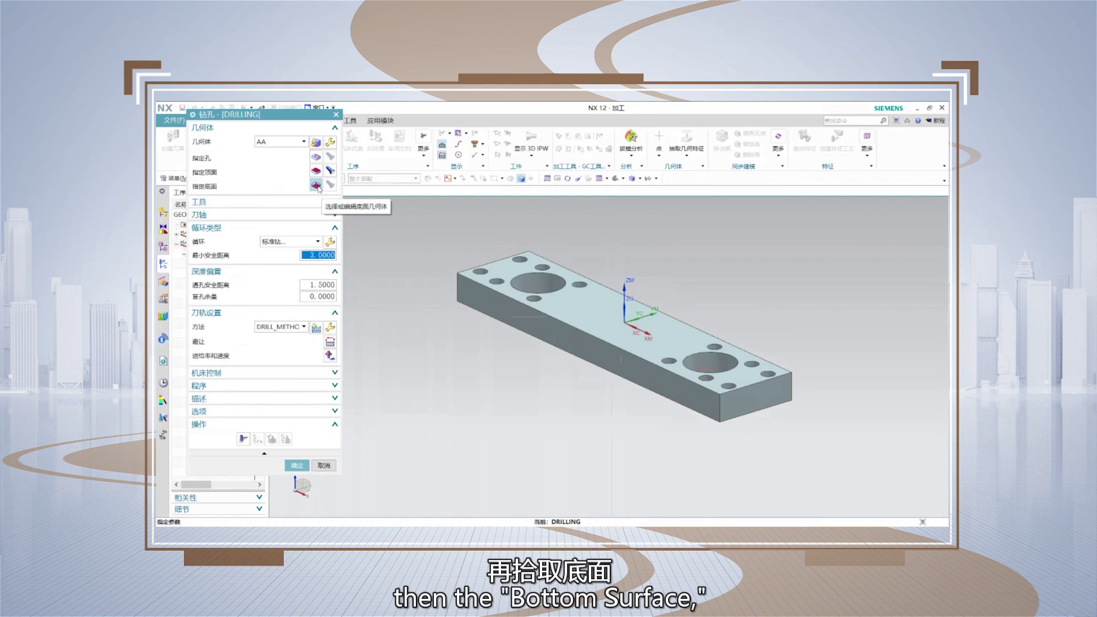
Flip the part to its underside and pick that face as the bottom surface.
click(316, 185)
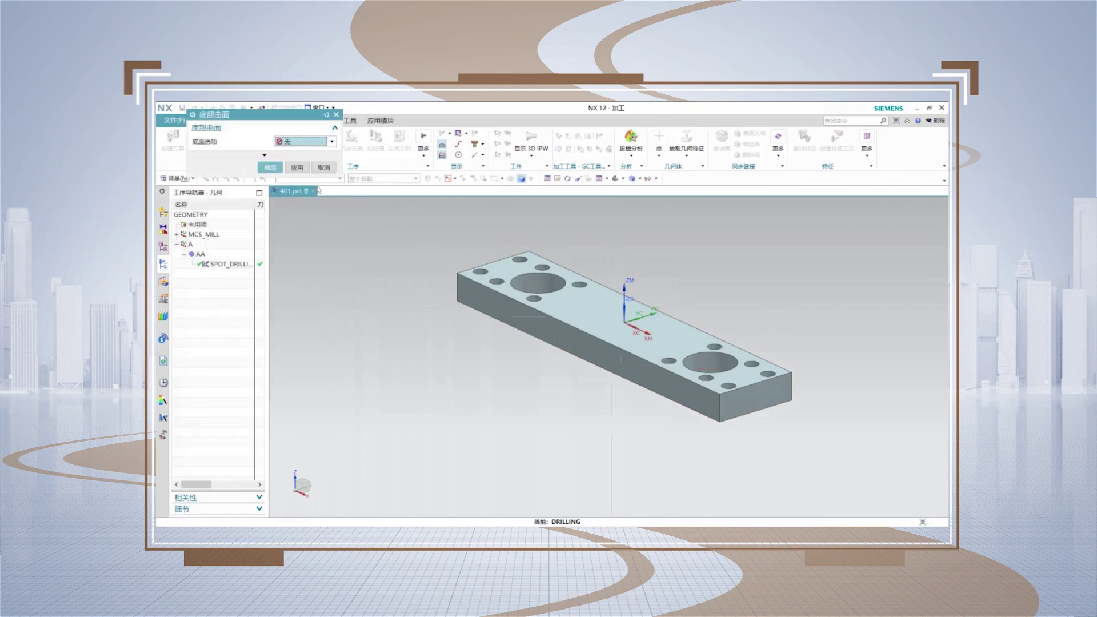
click(331, 142)
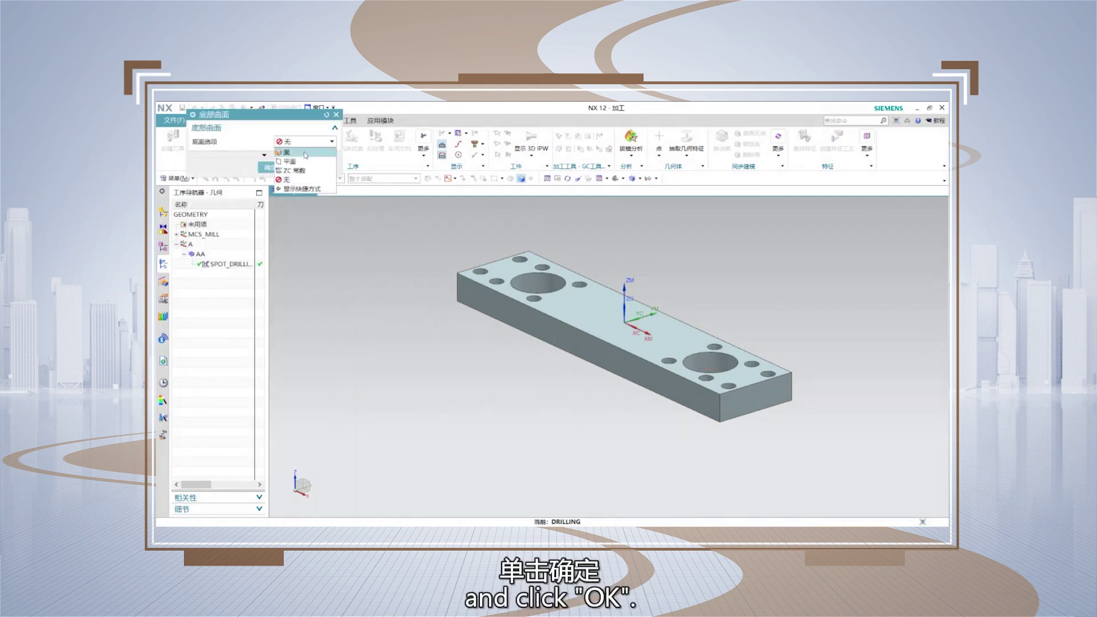
click(305, 153)
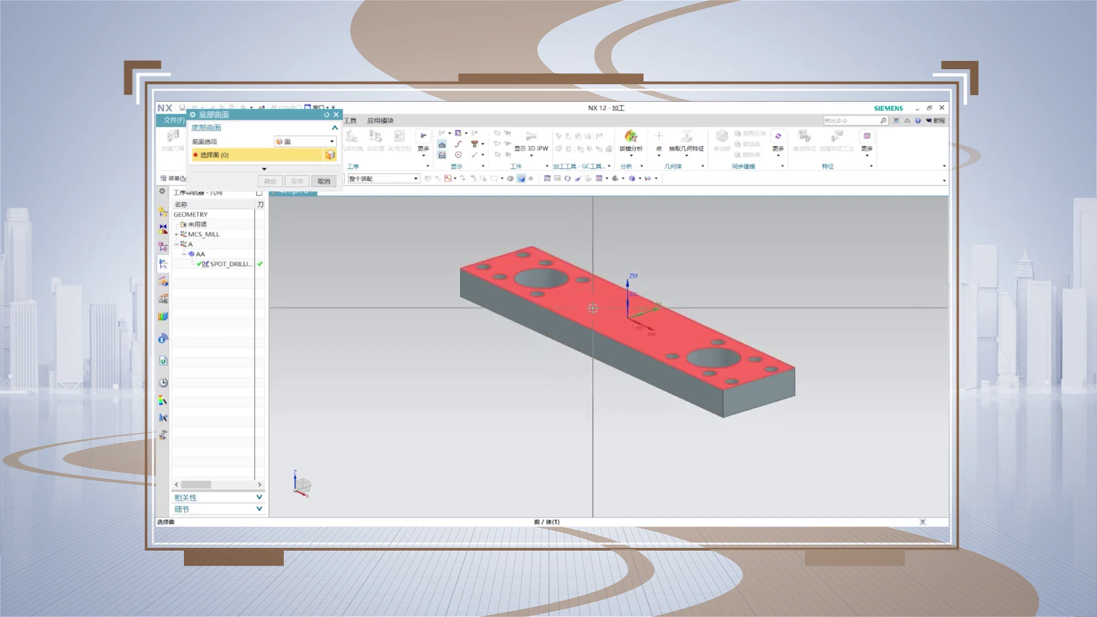
right_click(609, 279)
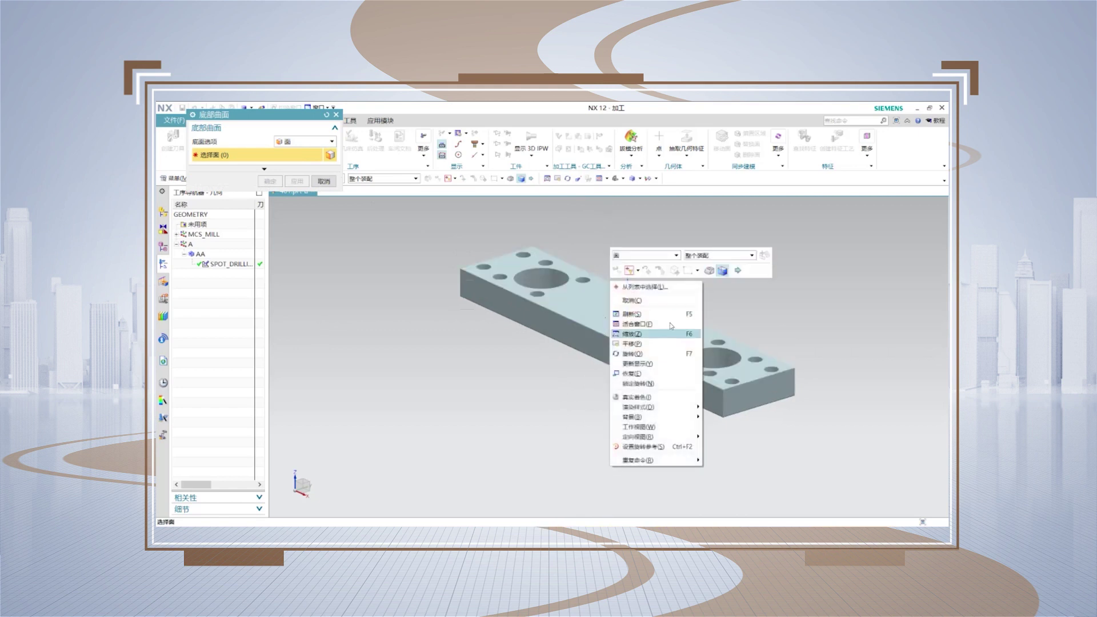
click(783, 286)
shift+middle_drag(622, 303, 602, 289)
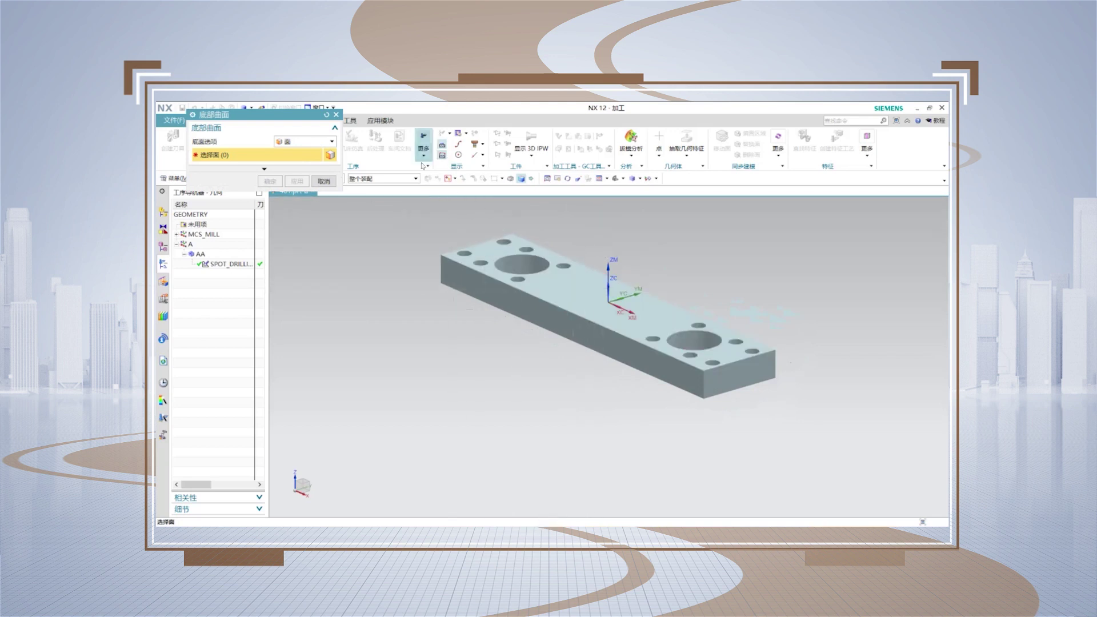
drag(288, 116, 350, 279)
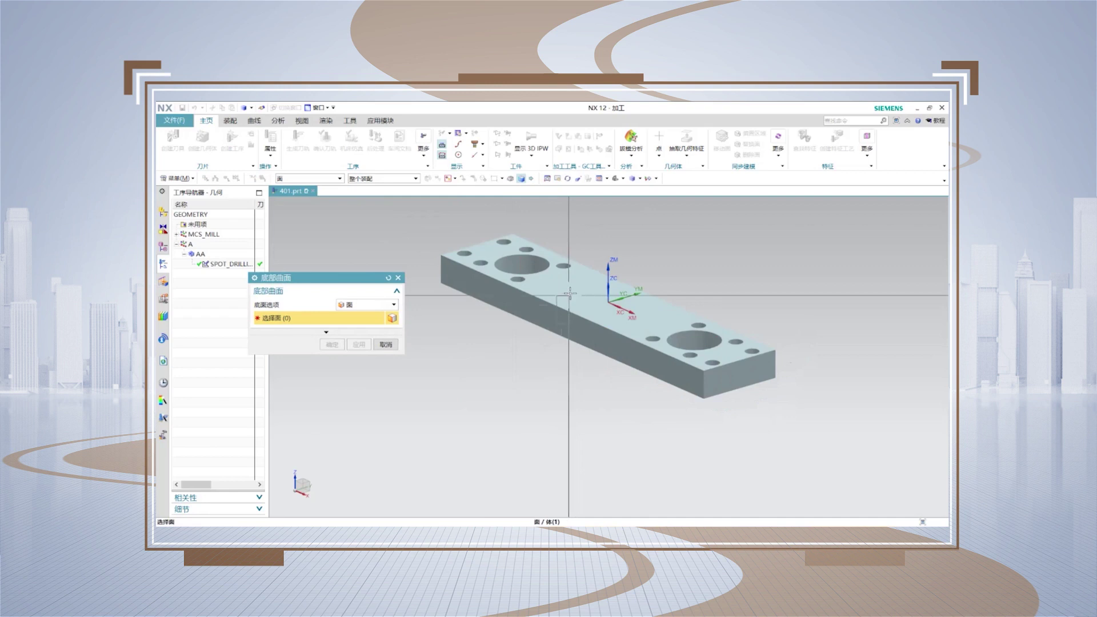
middle_drag(604, 268, 619, 224)
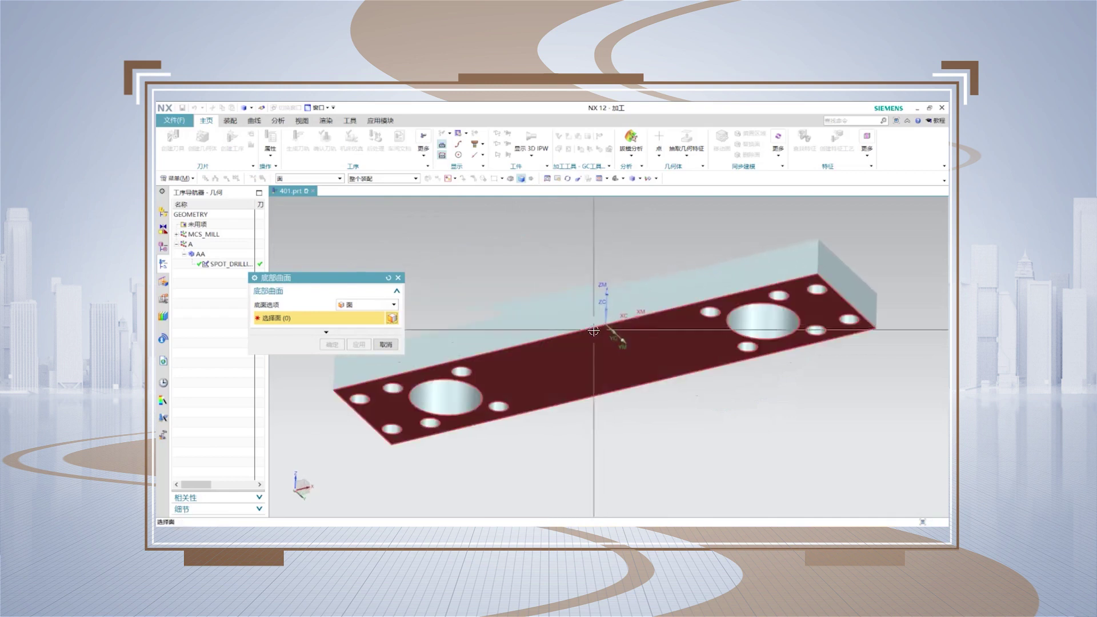
scroll(595, 325, down, 3)
scroll(365, 357, down, 2)
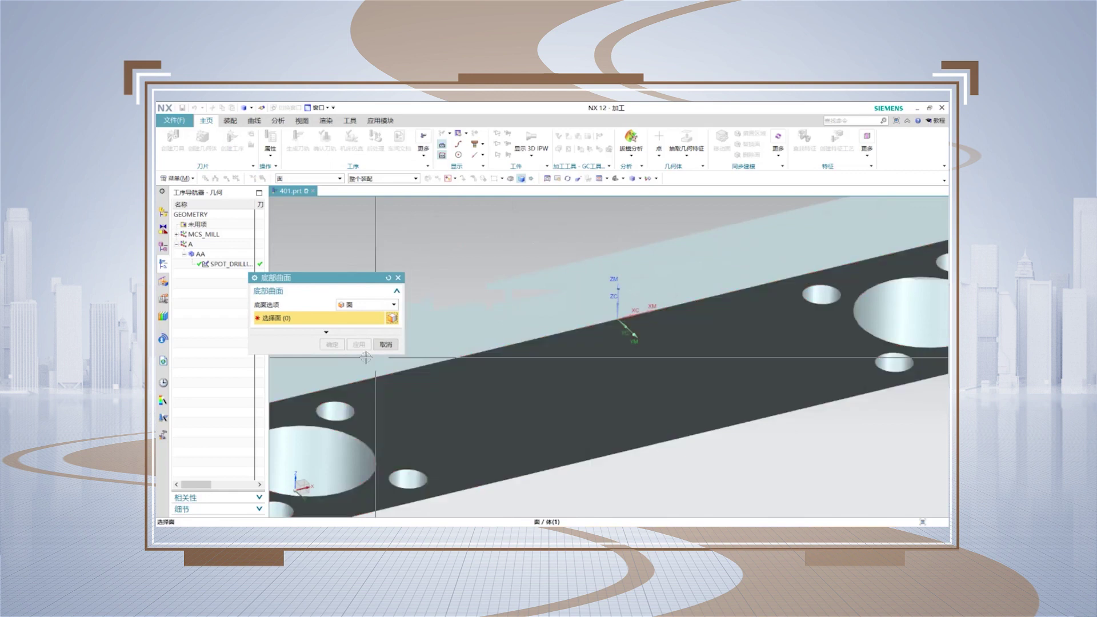
click(578, 366)
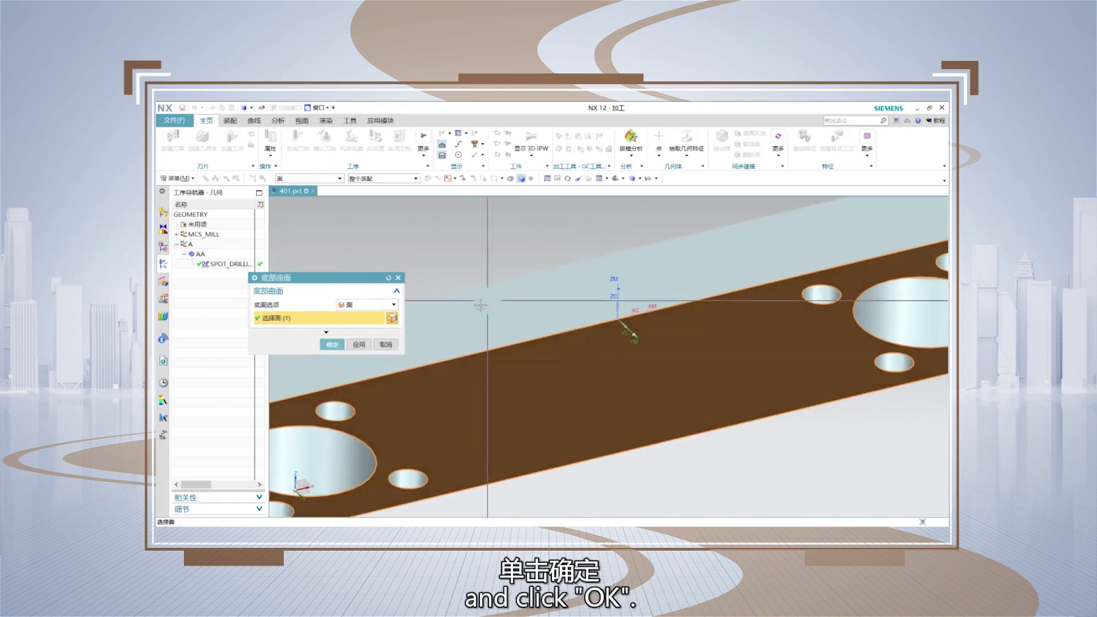
click(332, 345)
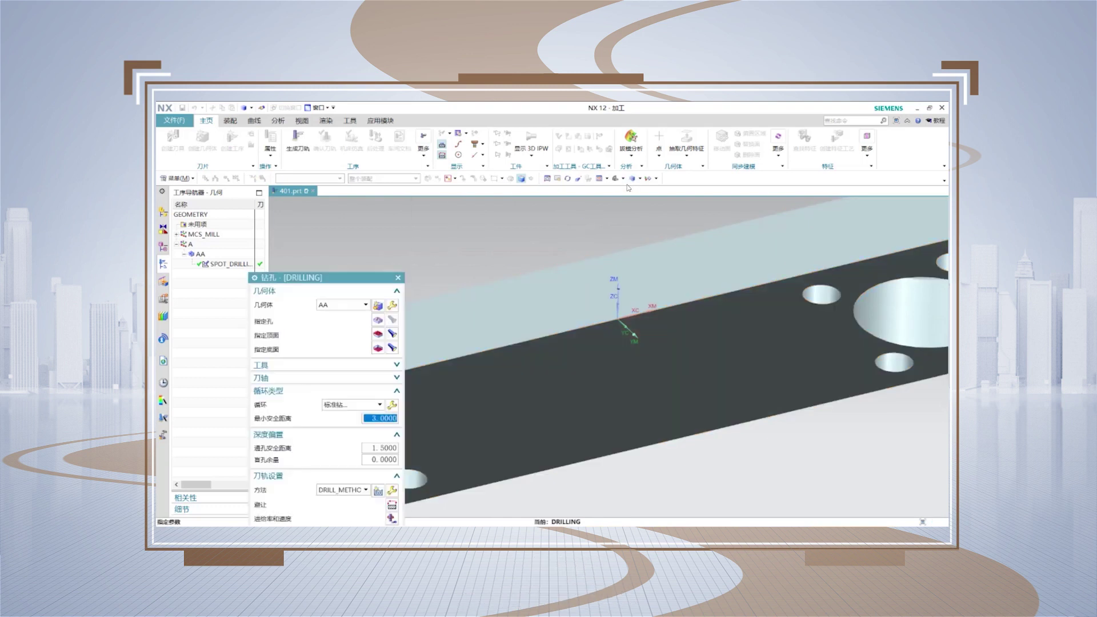
Switch the drilling cycle type to peck drilling.
middle_drag(616, 196, 634, 288)
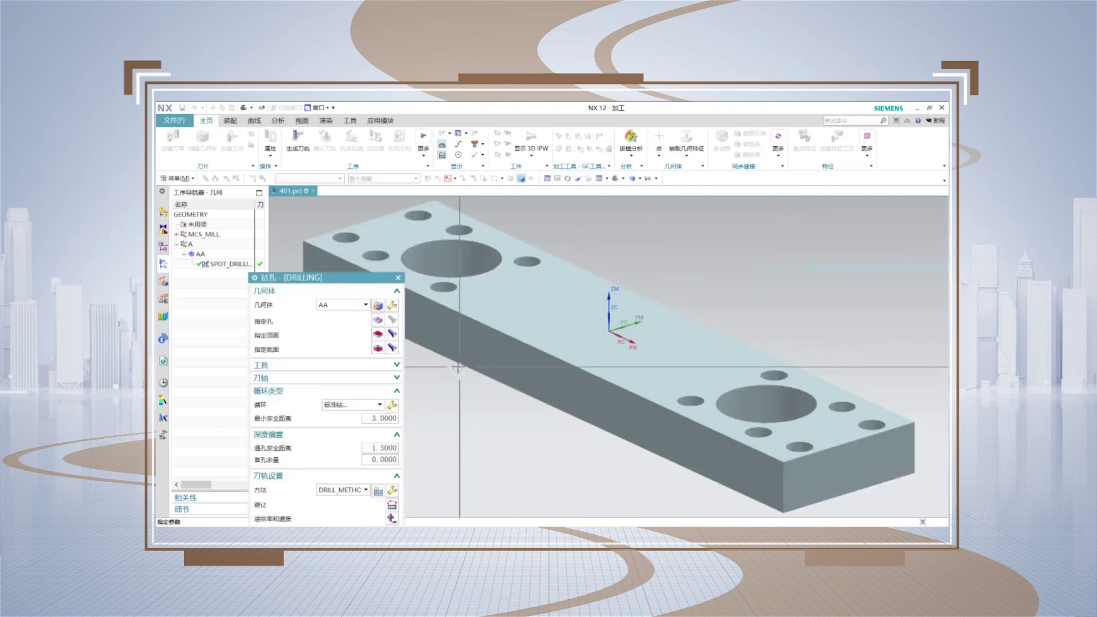
click(380, 418)
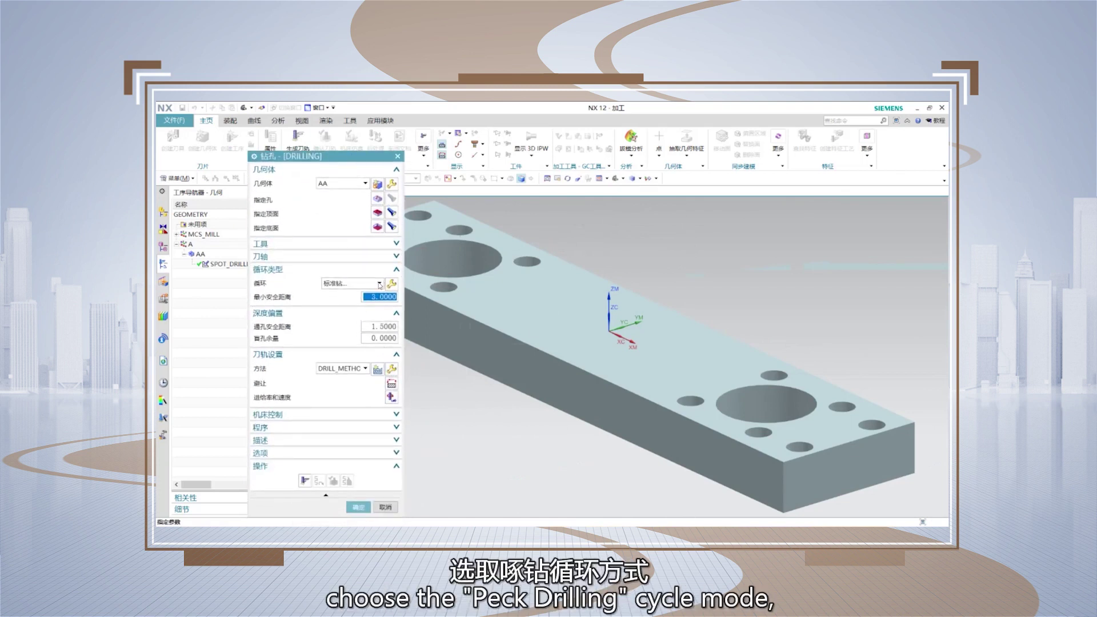
click(379, 284)
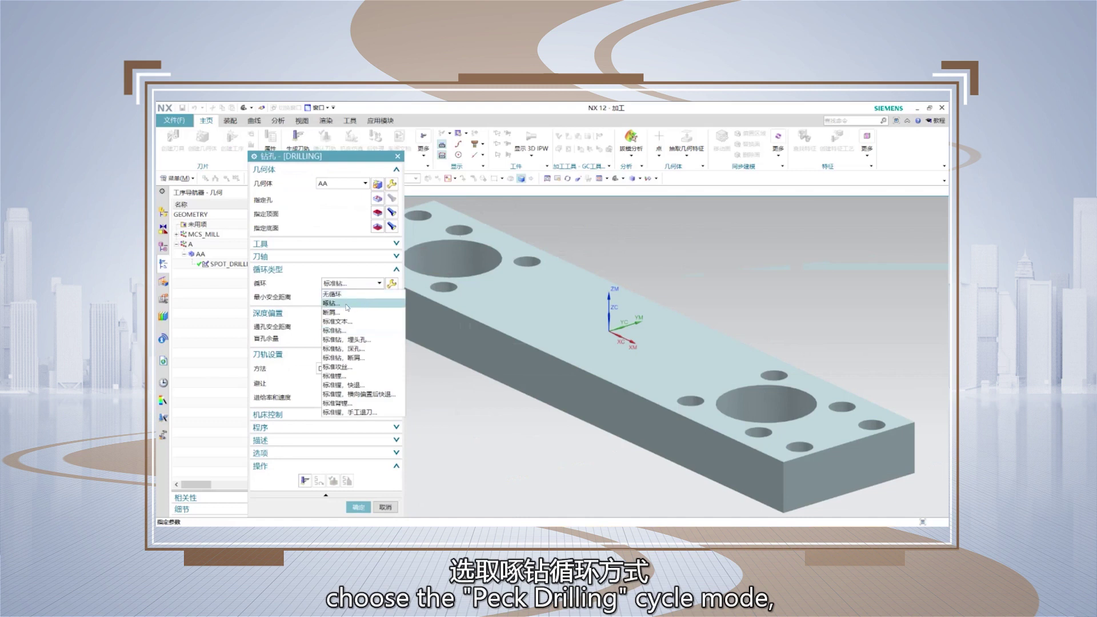
click(346, 304)
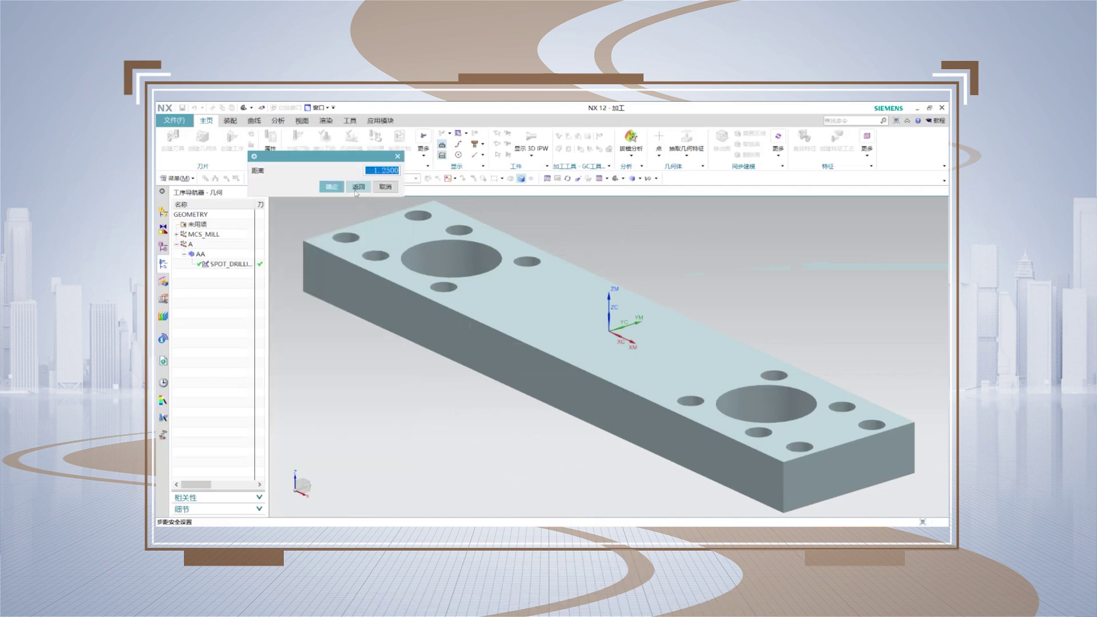
Accept the default cycle distance and a single parameter set, then open the depth options.
click(332, 189)
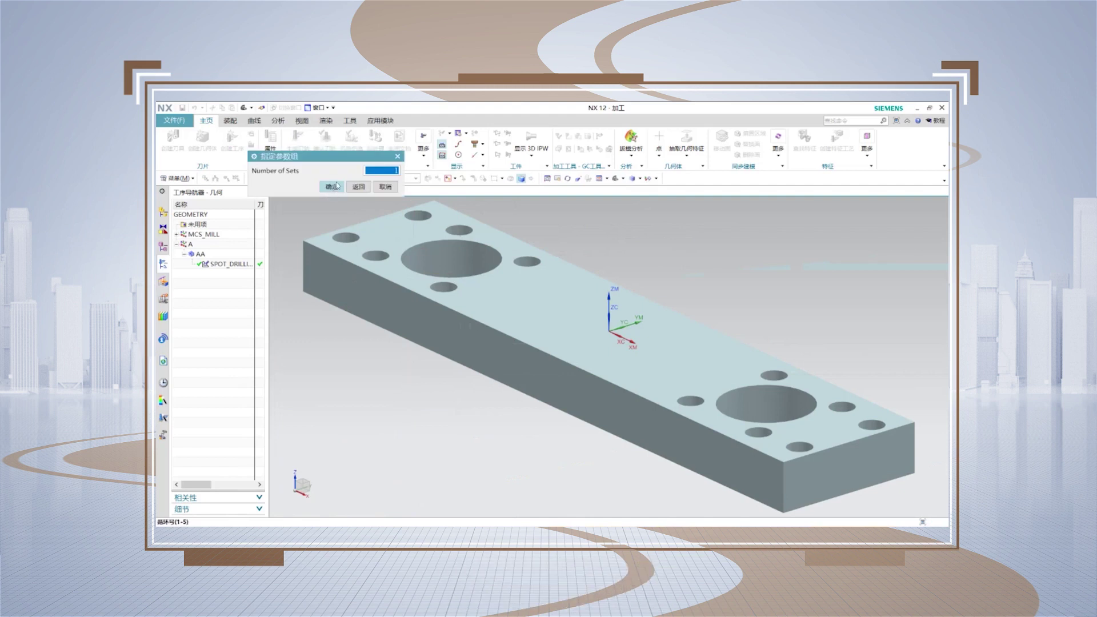
click(332, 188)
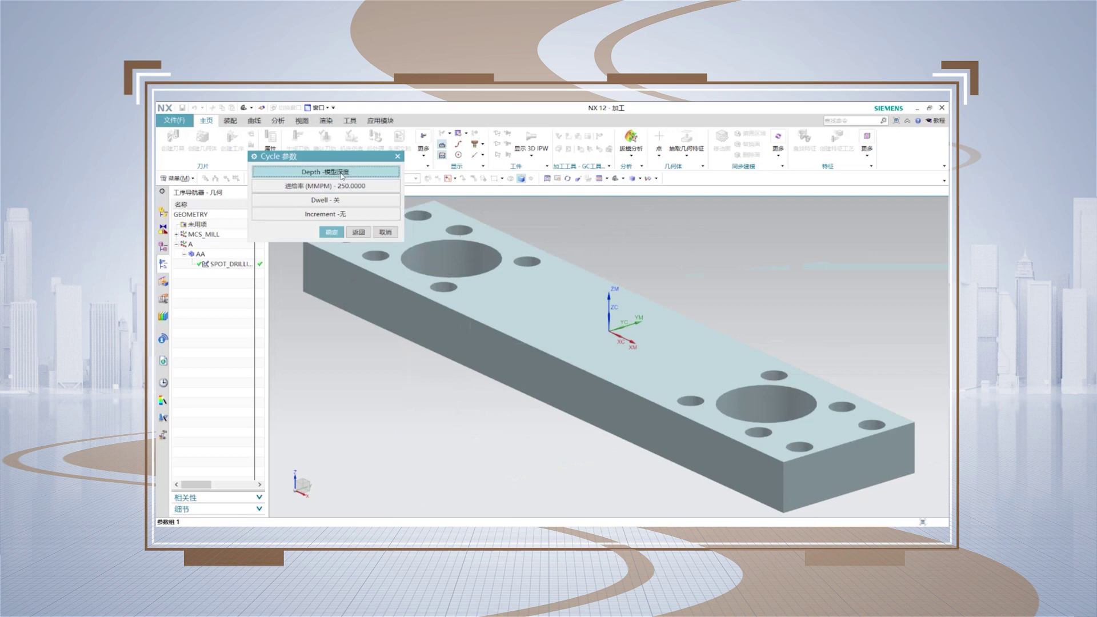
click(341, 173)
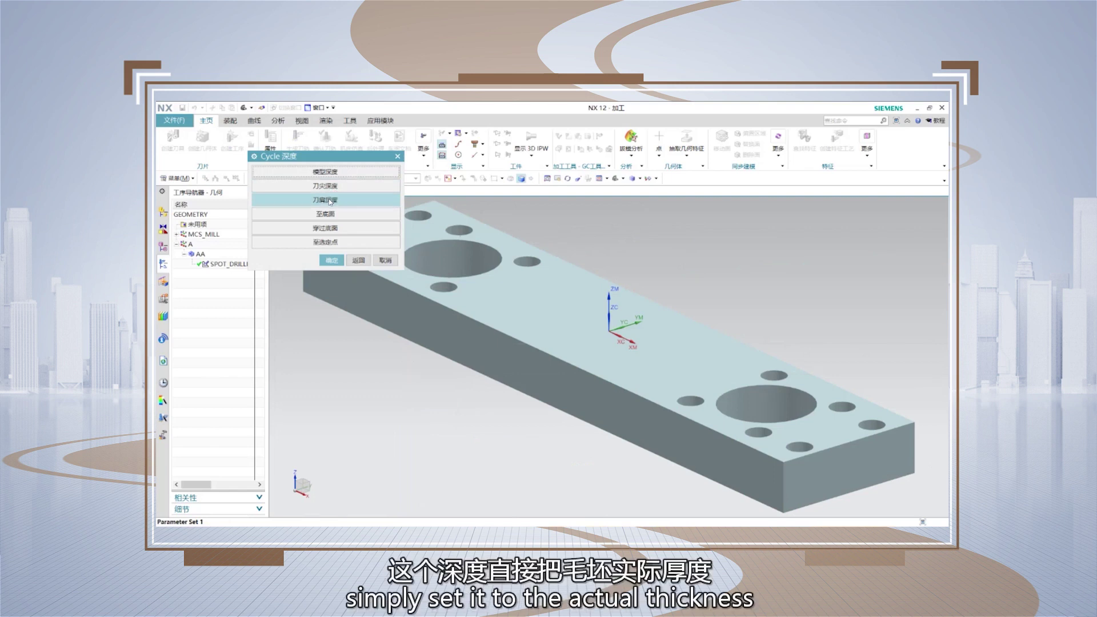
Set the cycle depth to Tool Shoulder Depth of 15 mm and accept the cycle parameters.
click(329, 200)
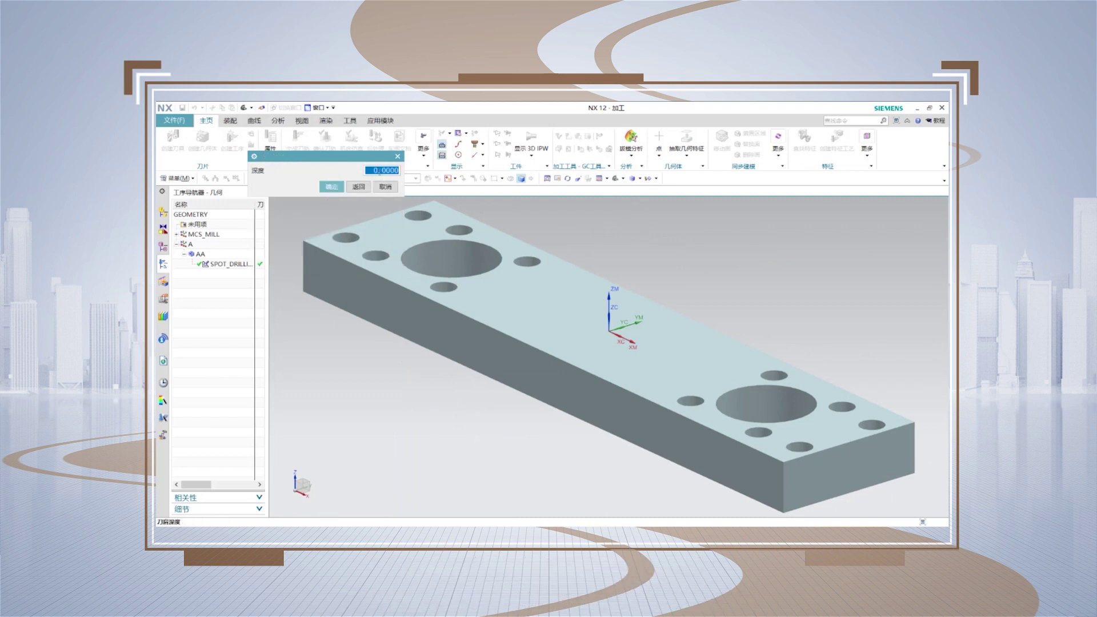
double_click(376, 171)
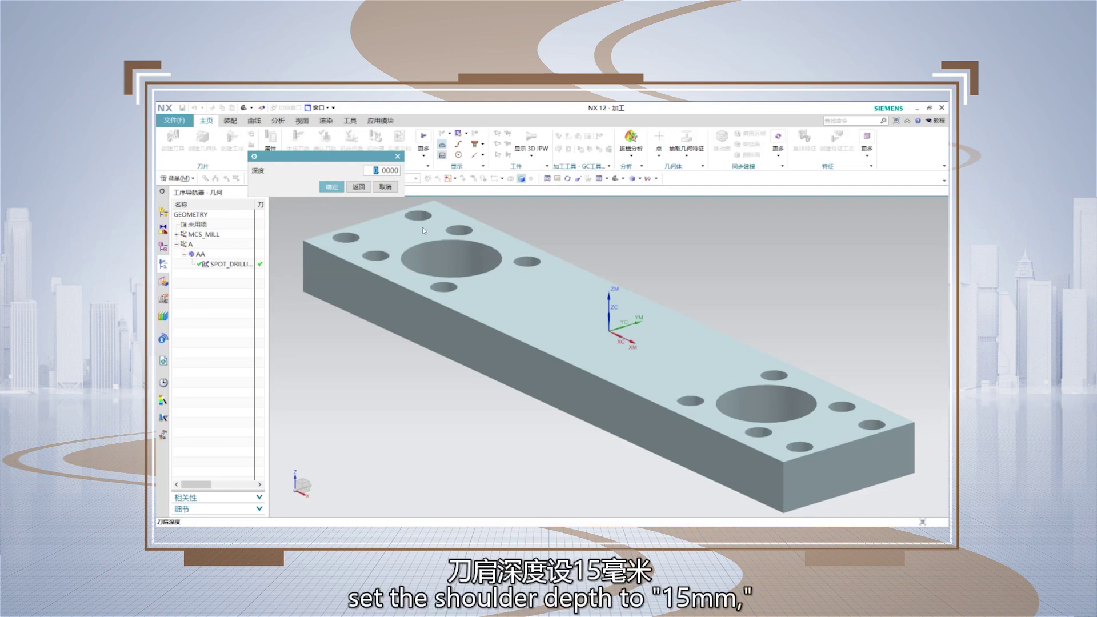
text(15)
click(334, 185)
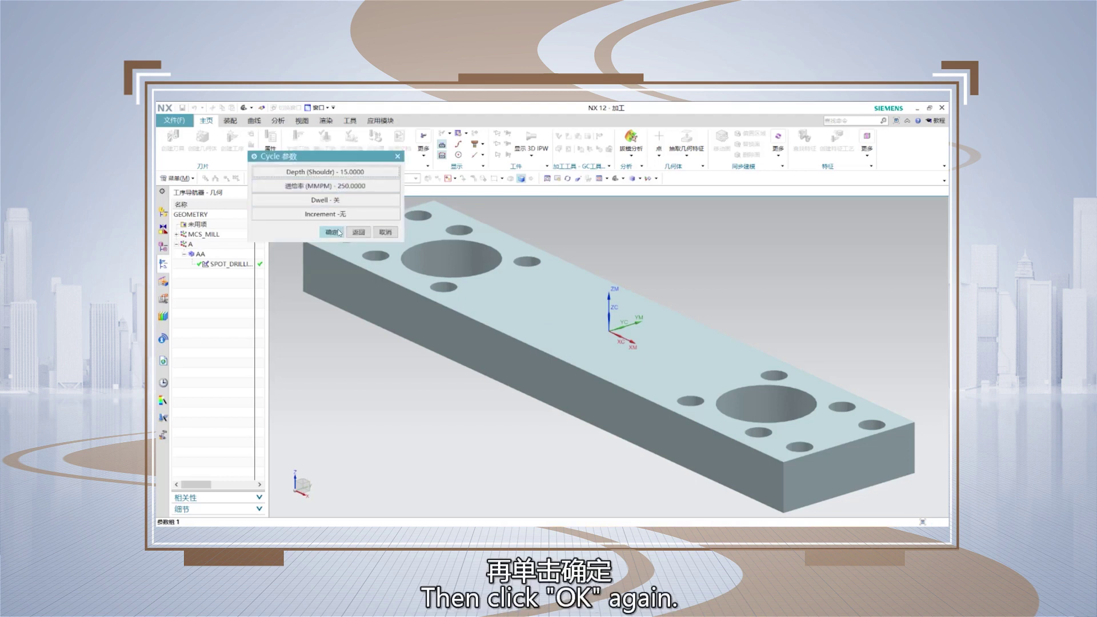
click(331, 233)
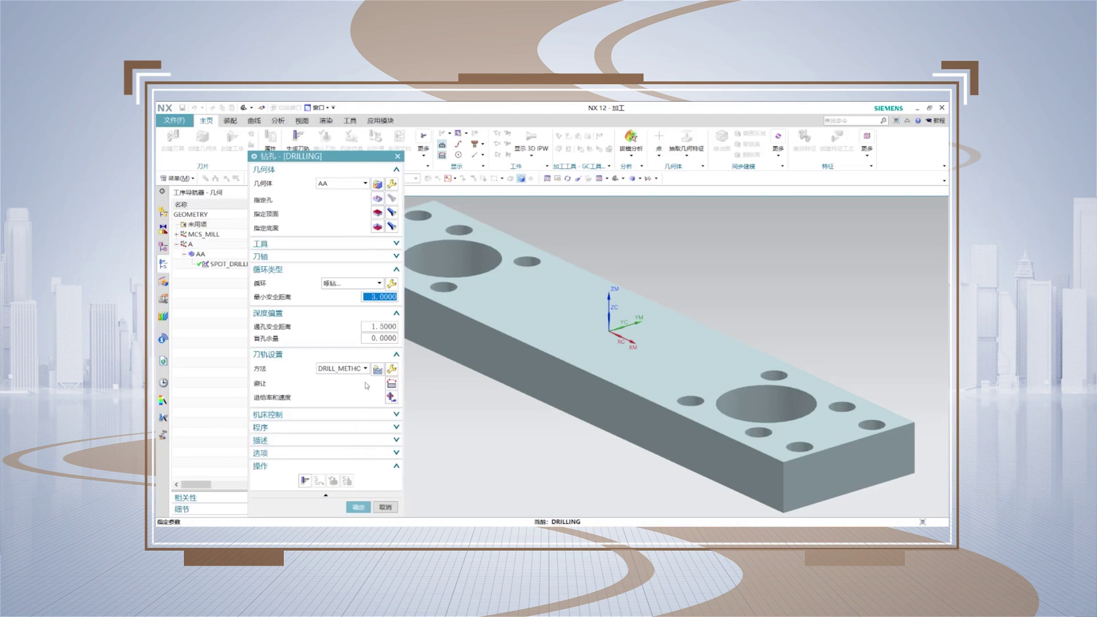
Generate the drilling tool path over the holes and accept the DRILLING operation.
click(305, 482)
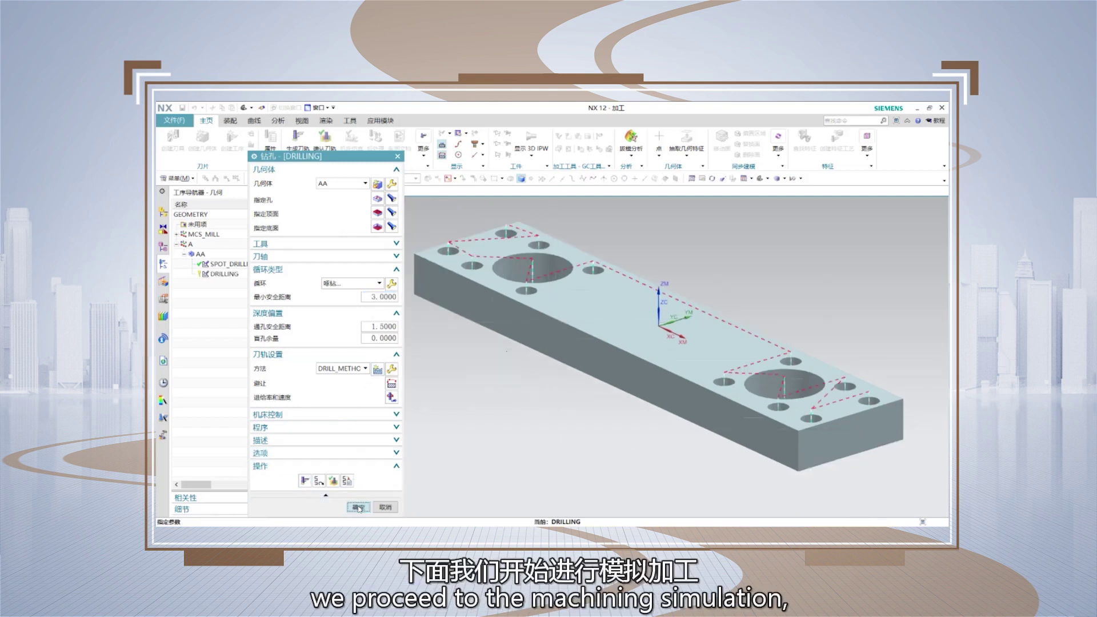
click(359, 508)
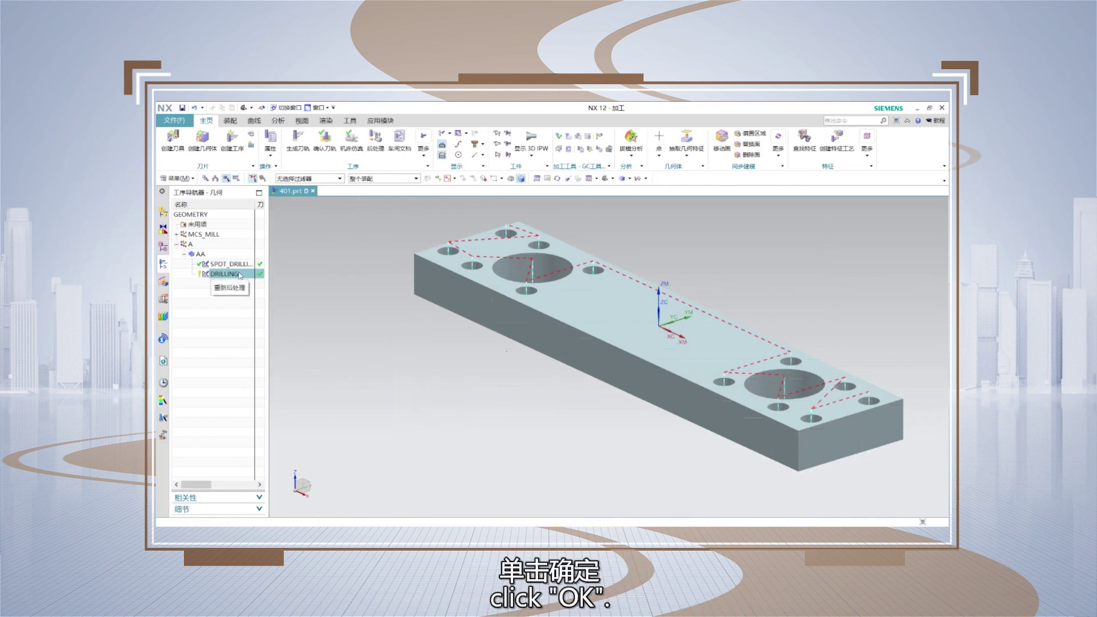
Launch Tool Path Verify for DRILLING from the Operation Navigator.
right_click(239, 275)
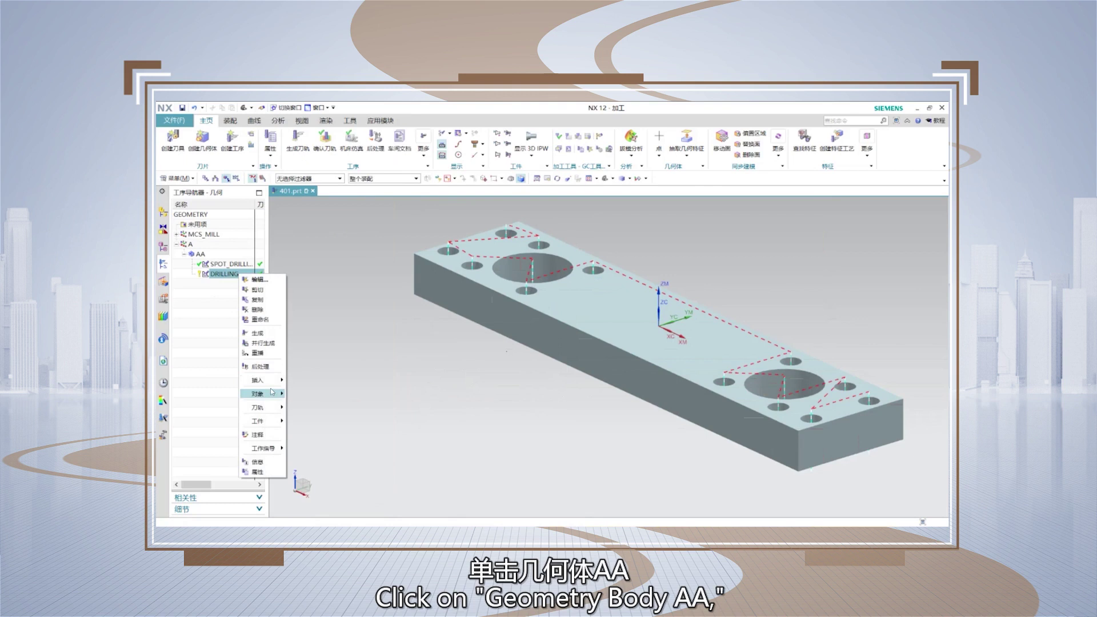
mouse_move(269, 408)
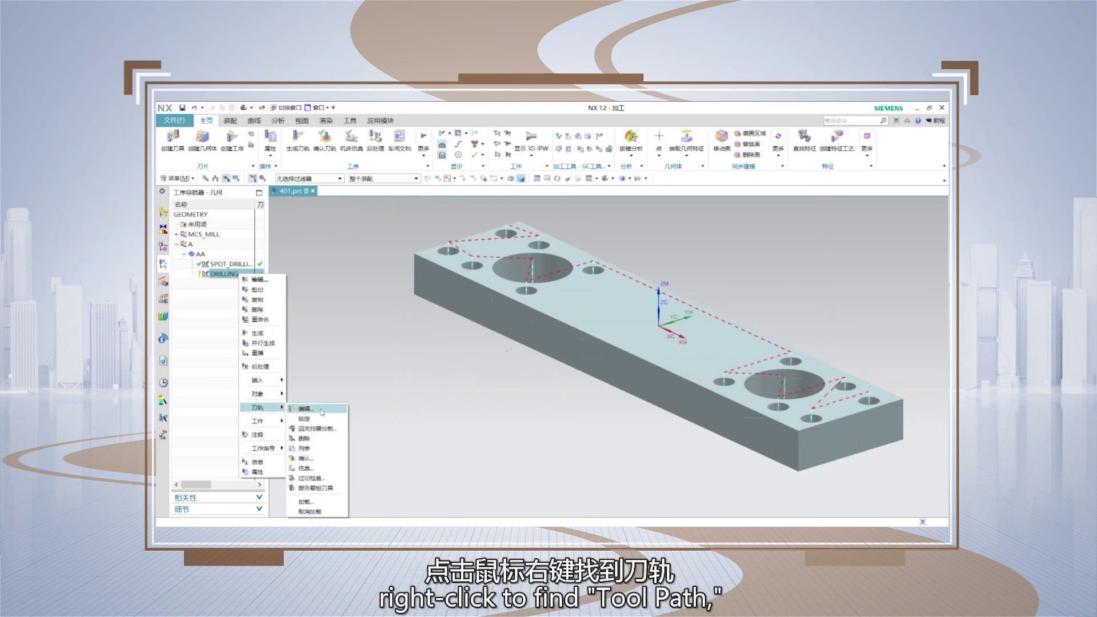
click(314, 458)
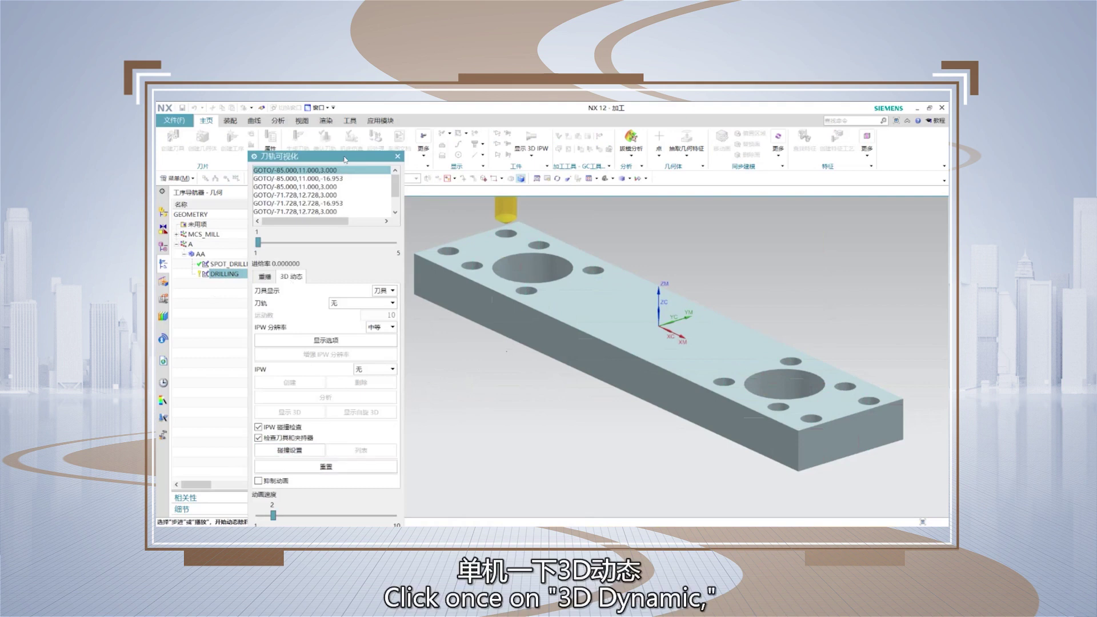
Play the 3D Dynamic drilling simulation, inspect the drilled holes, and close verification.
drag(345, 159, 326, 111)
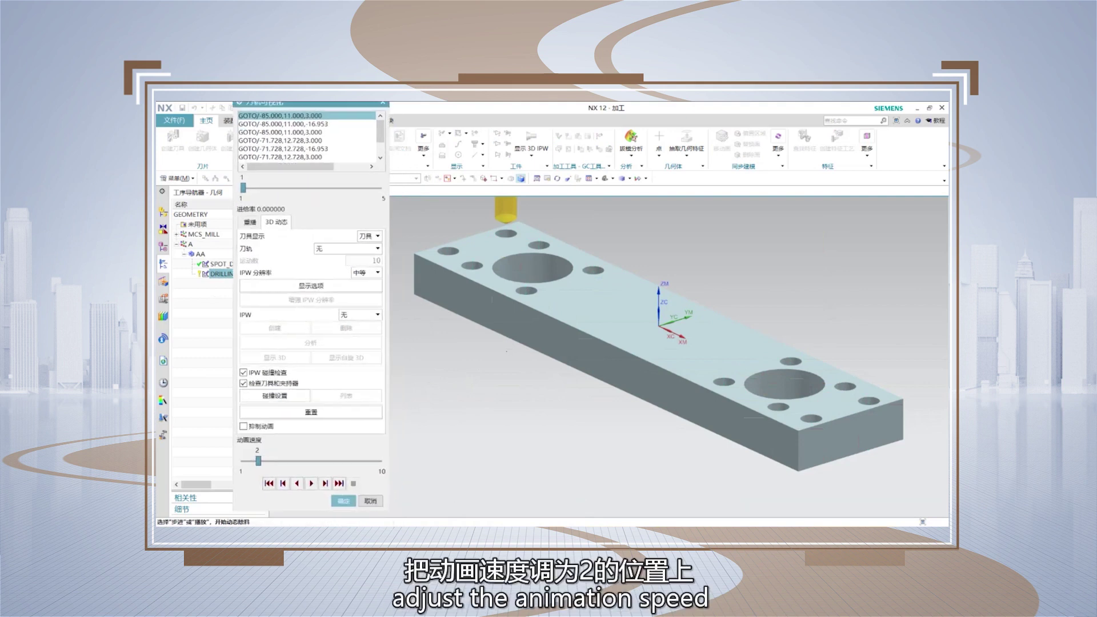
click(307, 490)
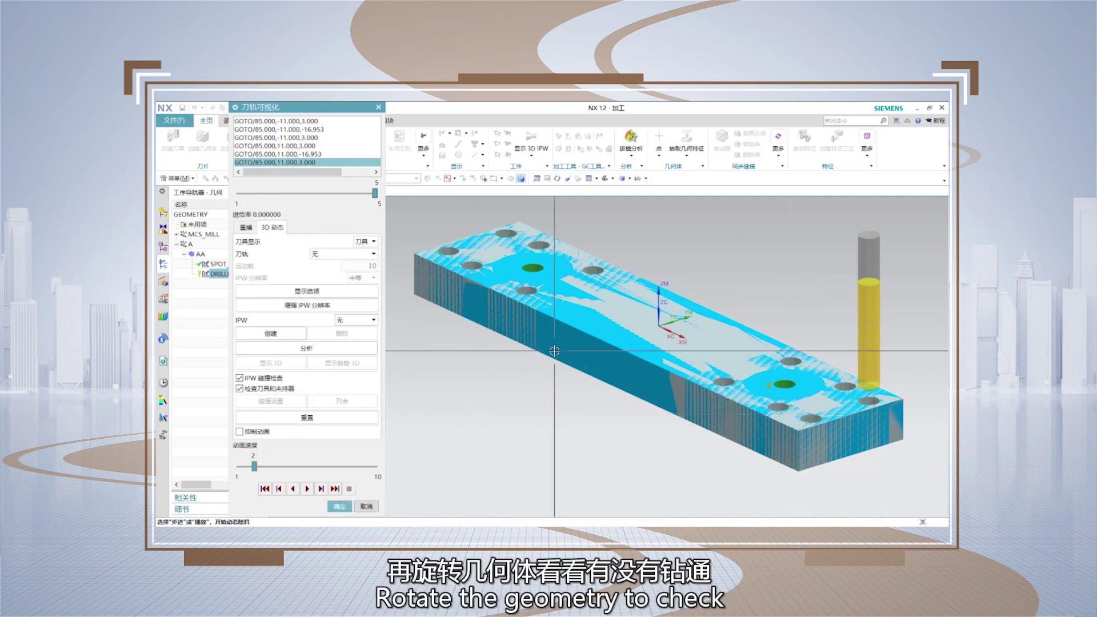
middle_drag(469, 400, 543, 360)
click(351, 509)
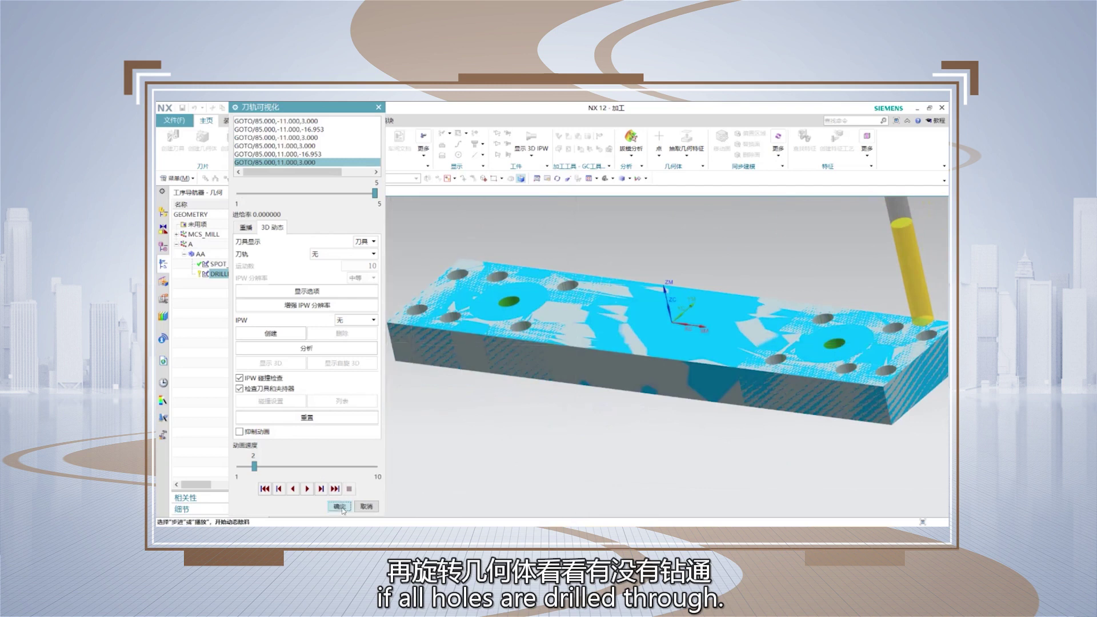
Open the Postprocess dialog for DRILLING from its context menu.
right_click(229, 276)
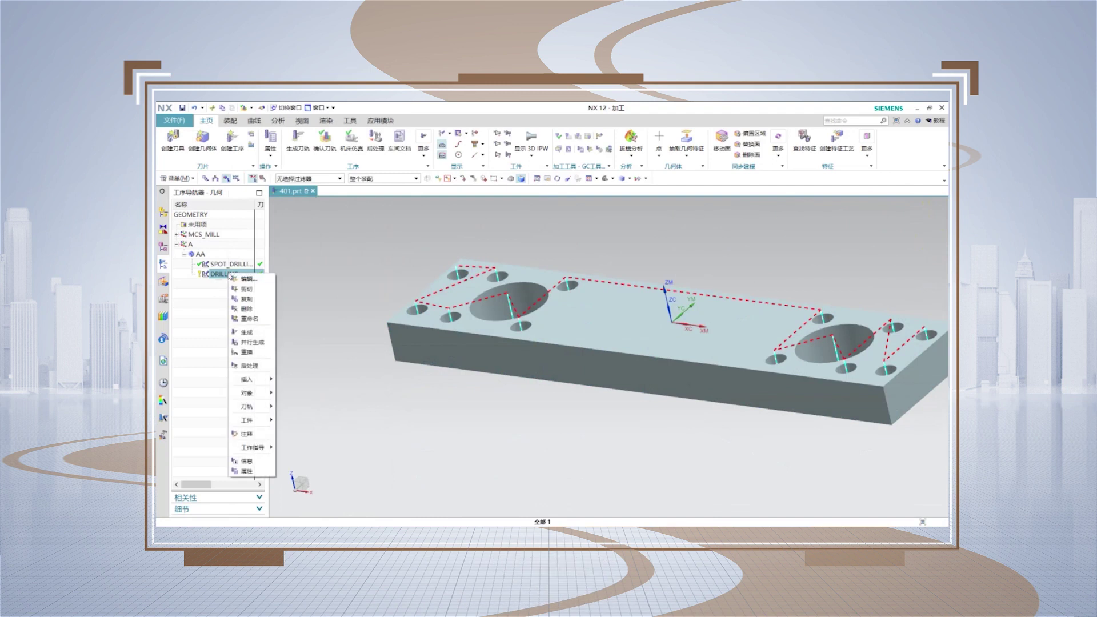
click(247, 368)
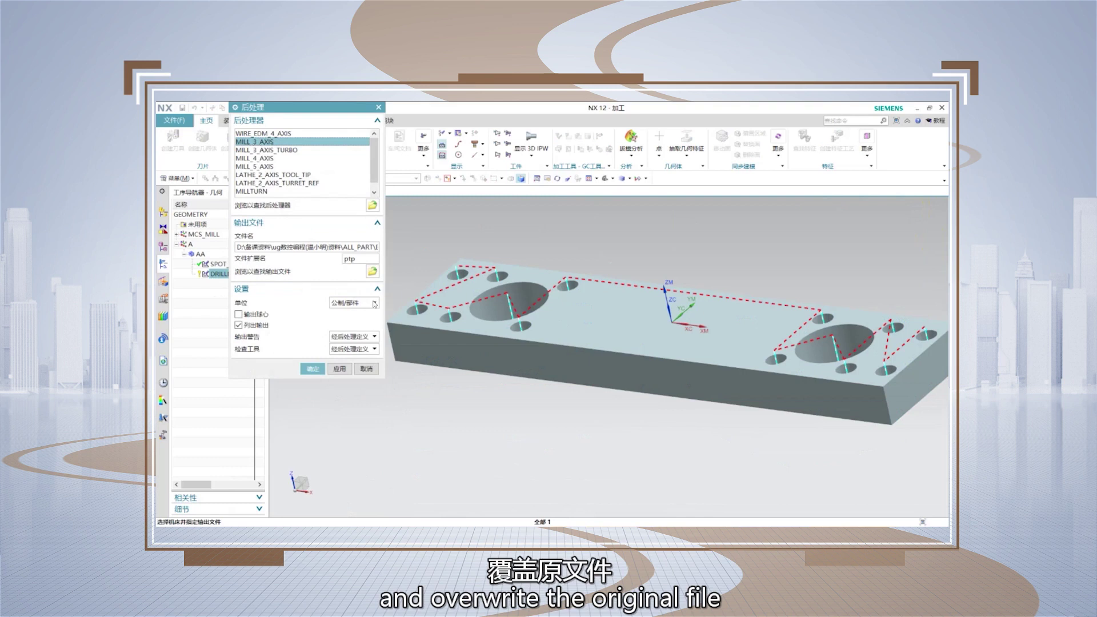
Post-process with Metric/Part units, overwrite 401.ptp, and review the G-code listing.
click(374, 304)
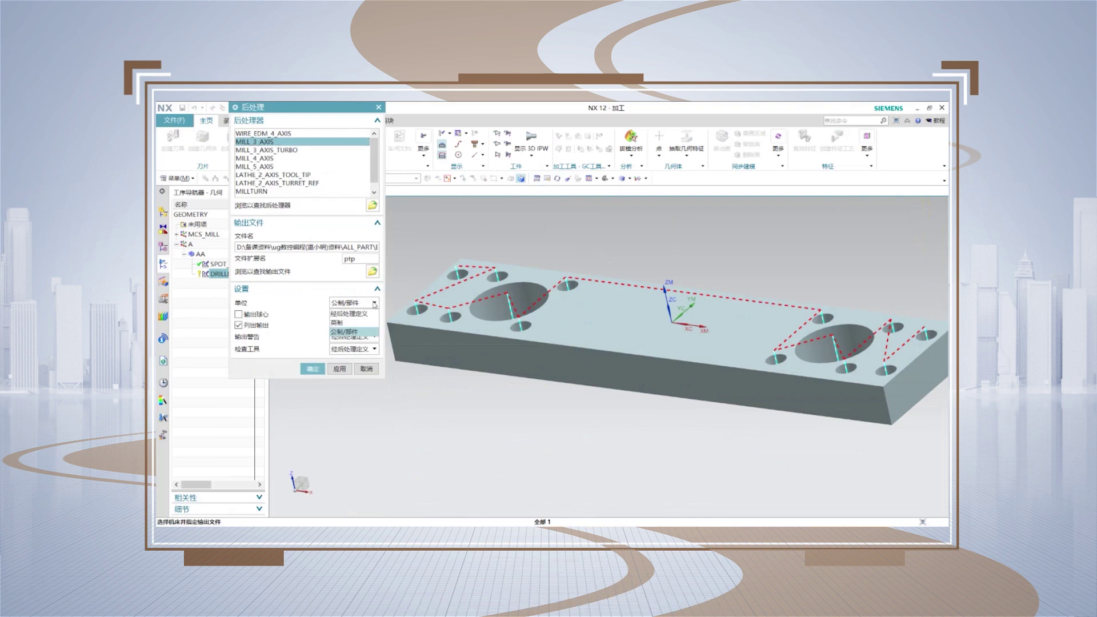
click(349, 331)
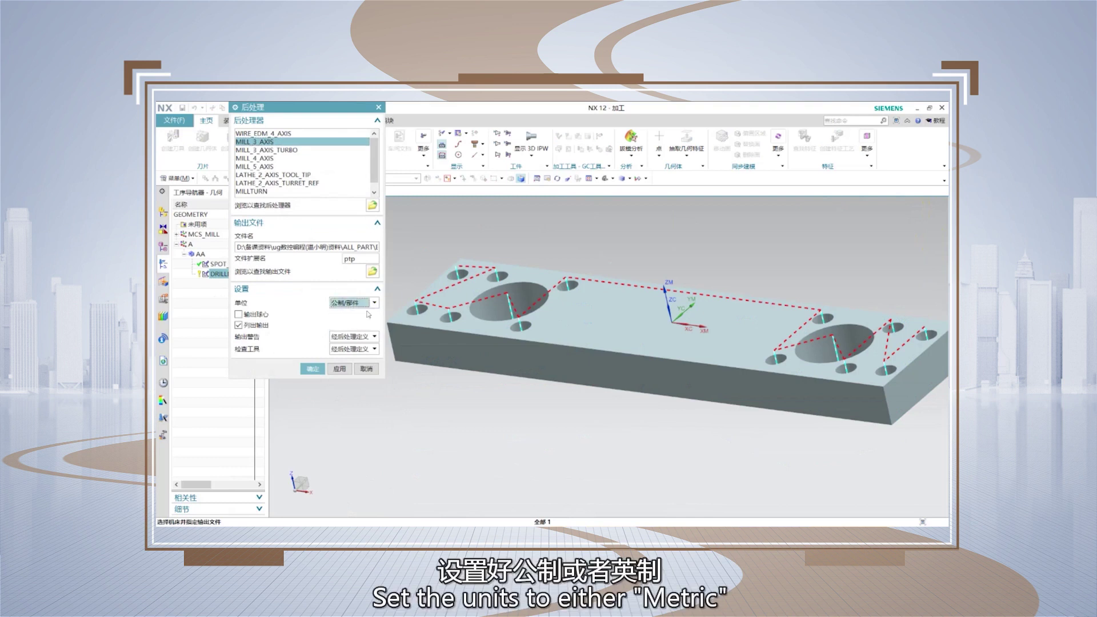
click(318, 371)
click(475, 341)
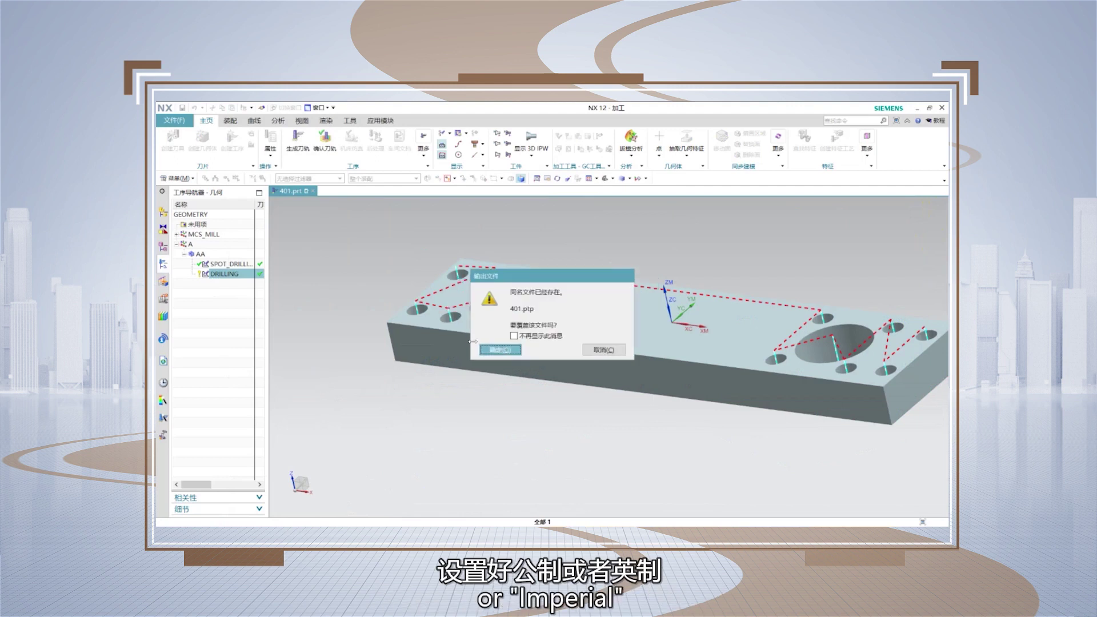
click(496, 351)
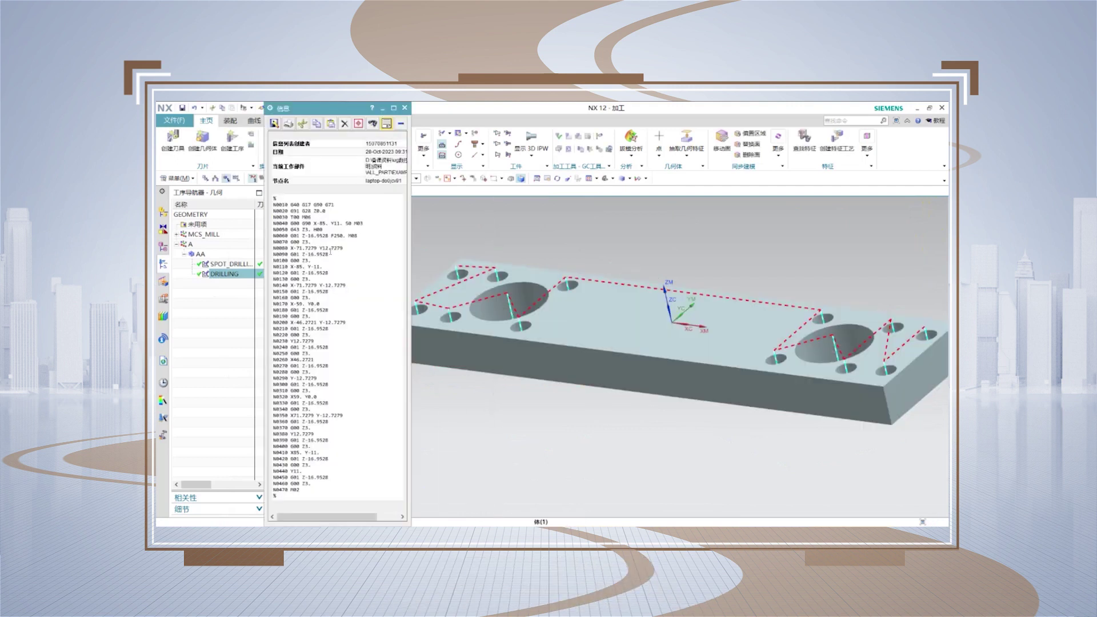
scroll(684, 288, down, 3)
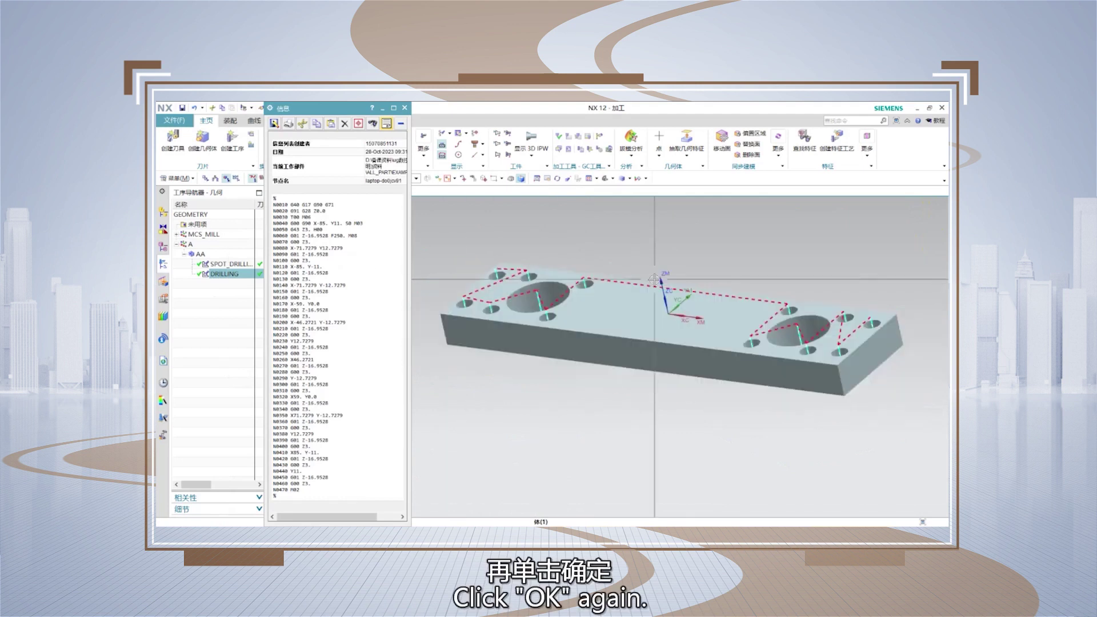
scroll(637, 294, up, 2)
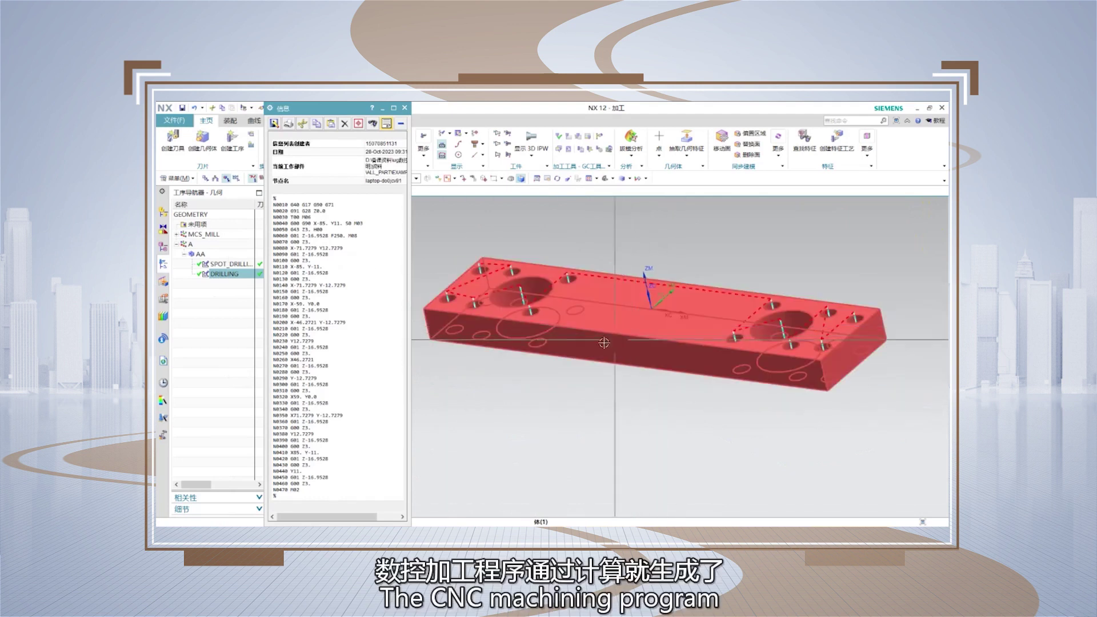